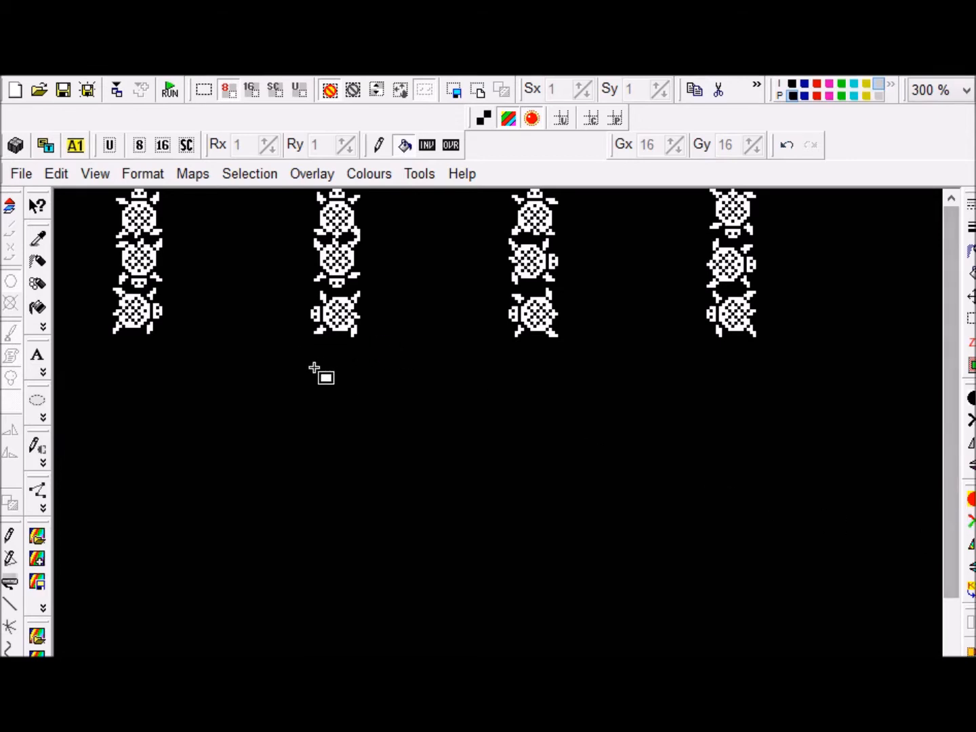
Turn off the picture's attribute colours and select the full-width band covering all three rows of turtle sprites
scroll(311, 367, "down", 1)
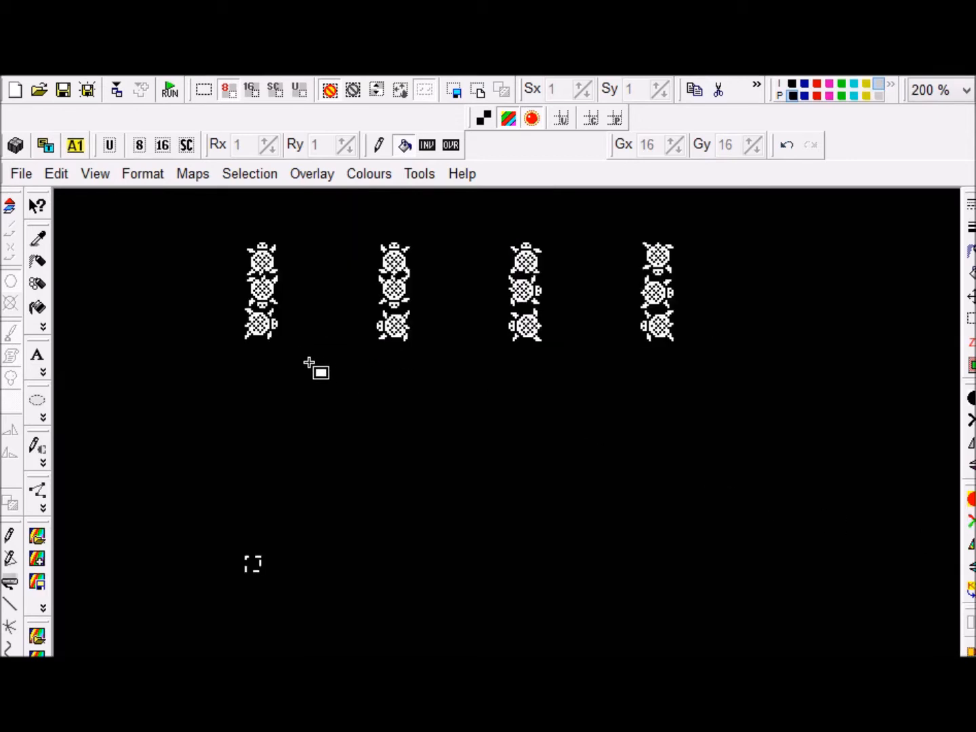
scroll(310, 362, "up", 1)
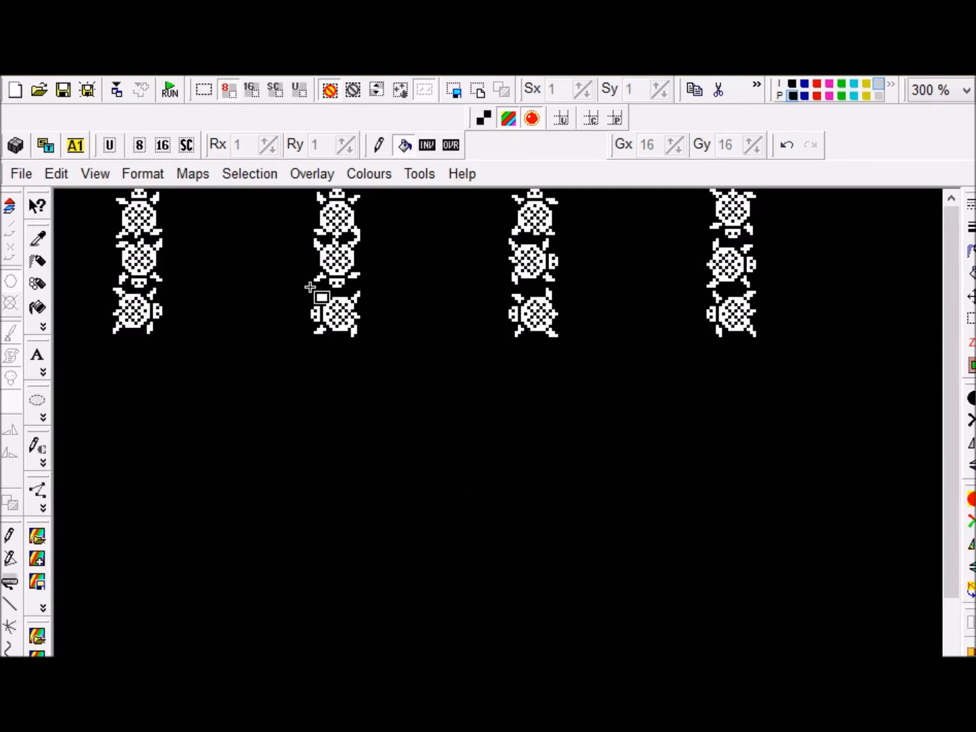
left_click(480, 117)
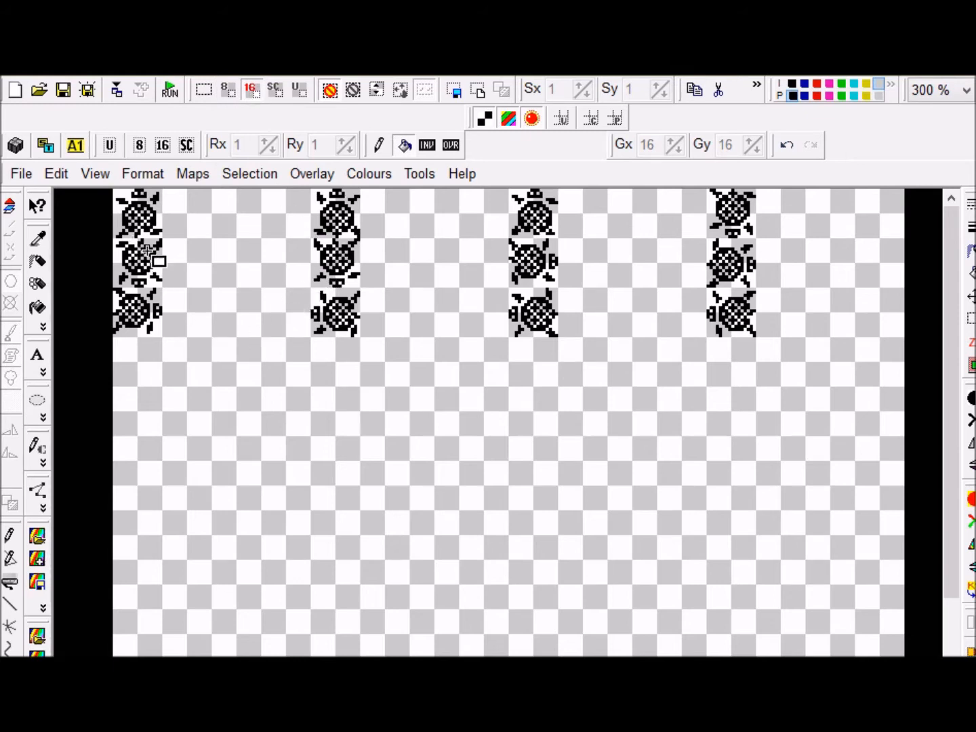
left_click_drag(115, 190, 858, 315)
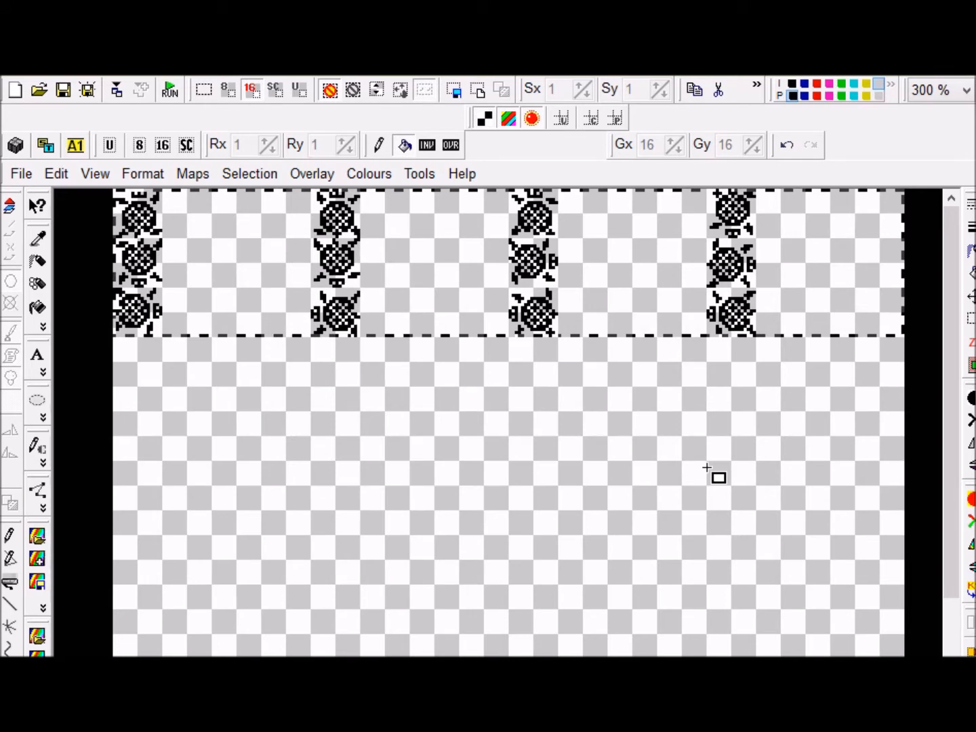
Export the selection to the AGD folder as a binary file named terrapin1.bin
left_click(20, 178)
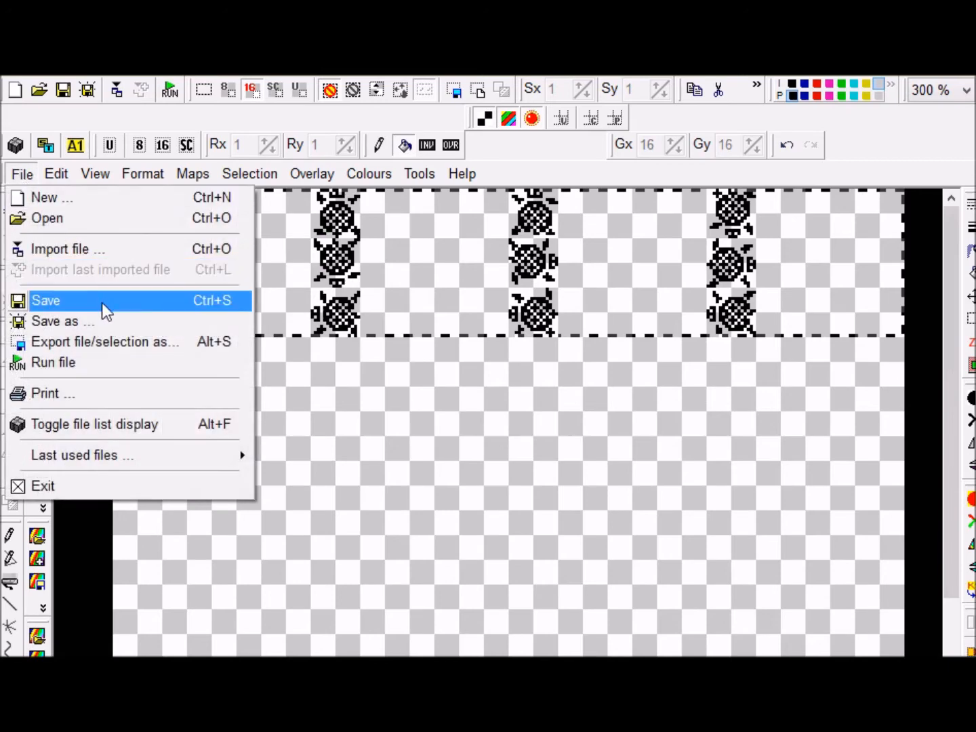
left_click(115, 330)
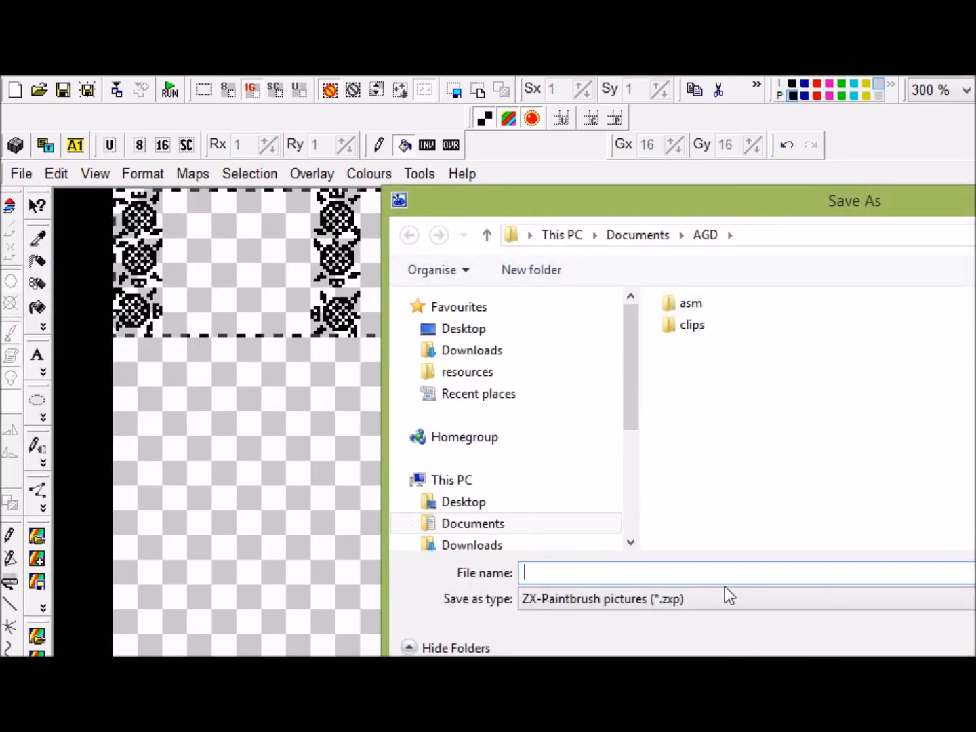
left_click(652, 600)
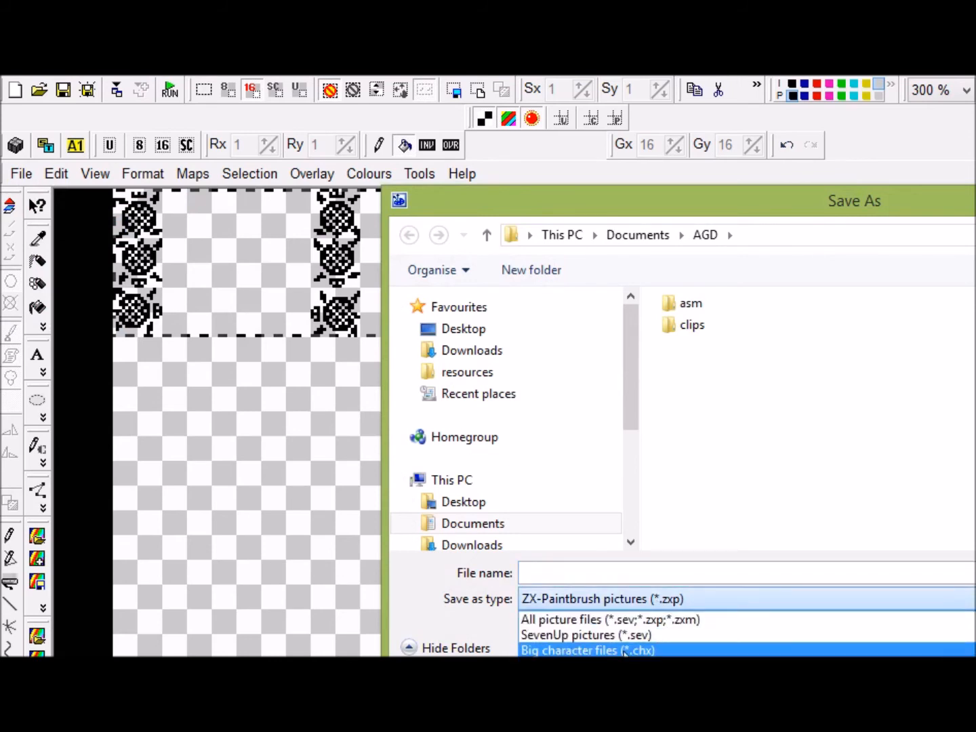
left_click(651, 656)
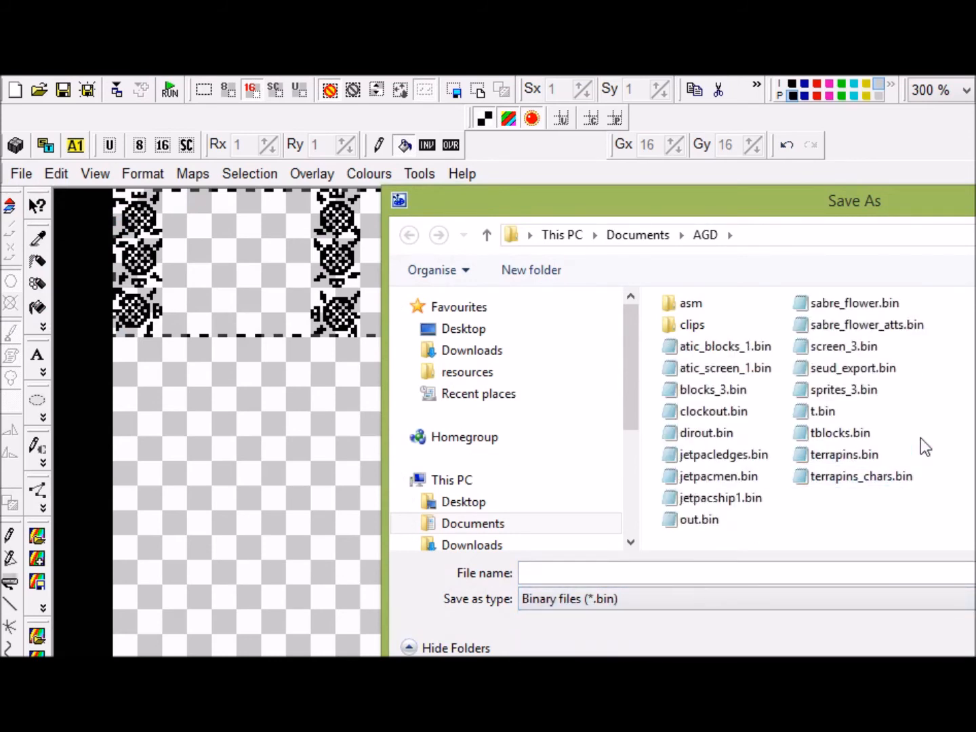
left_click(590, 570)
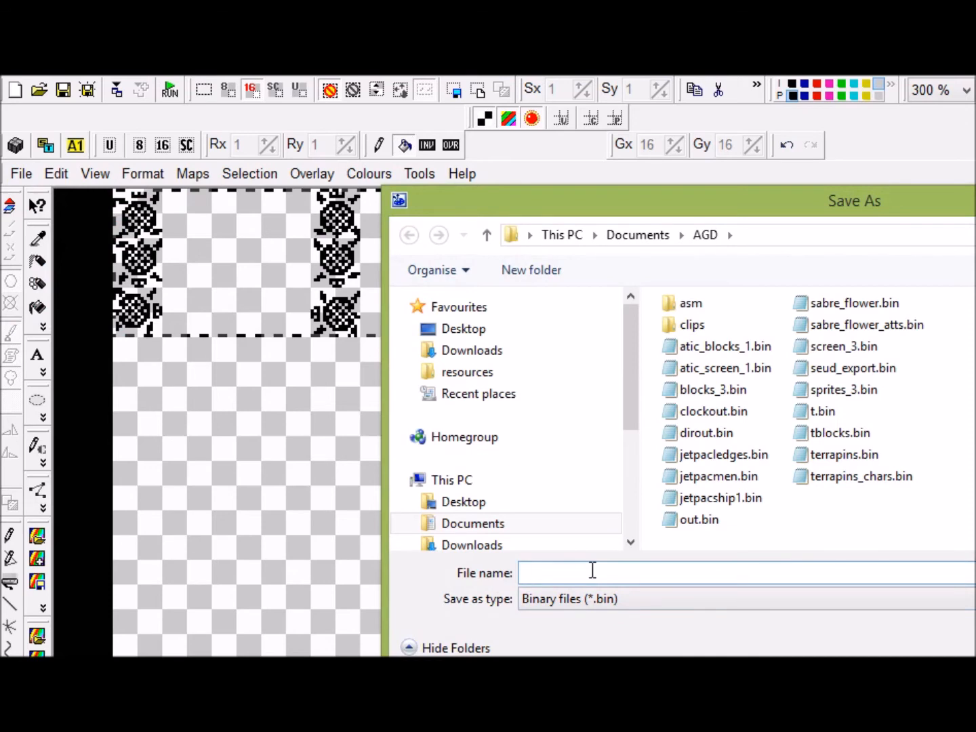
type("terrap")
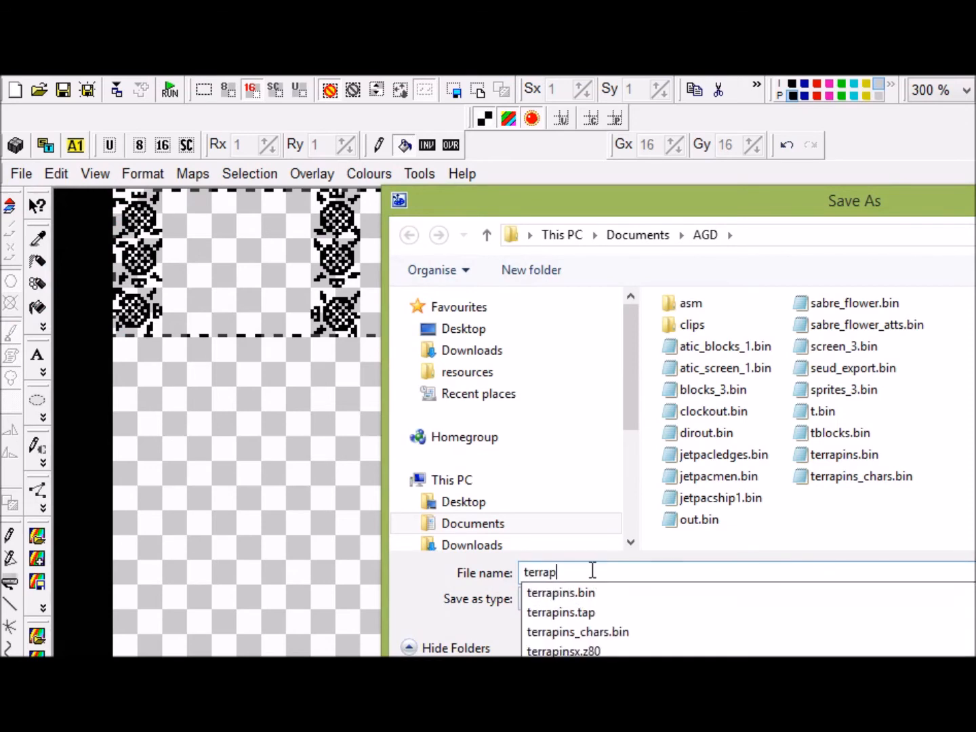
type("in1.")
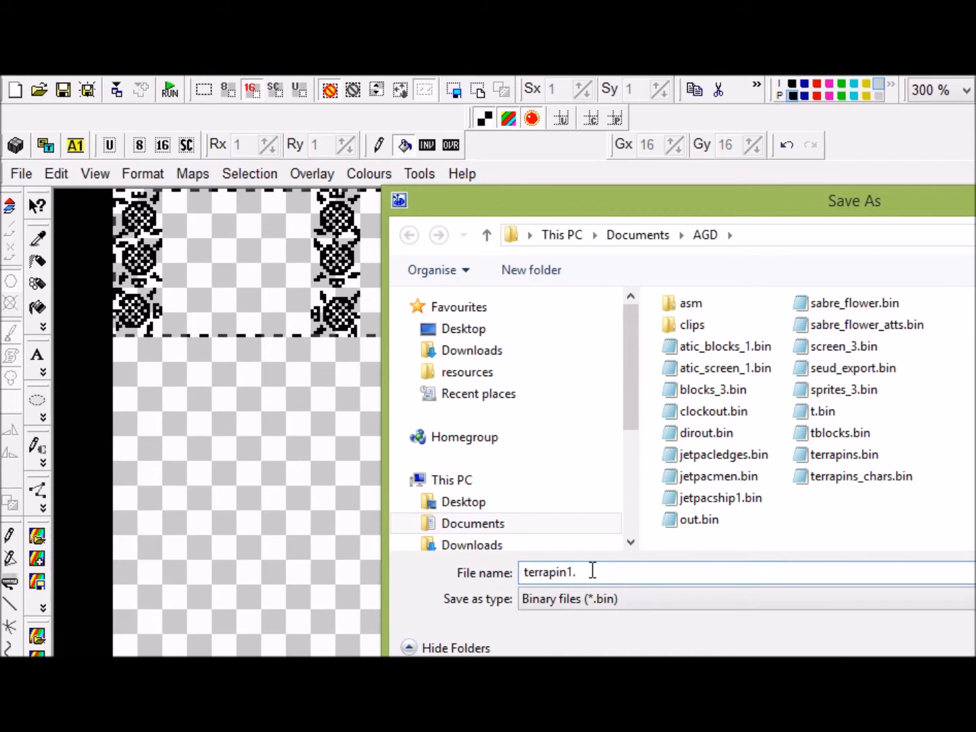
type("bin")
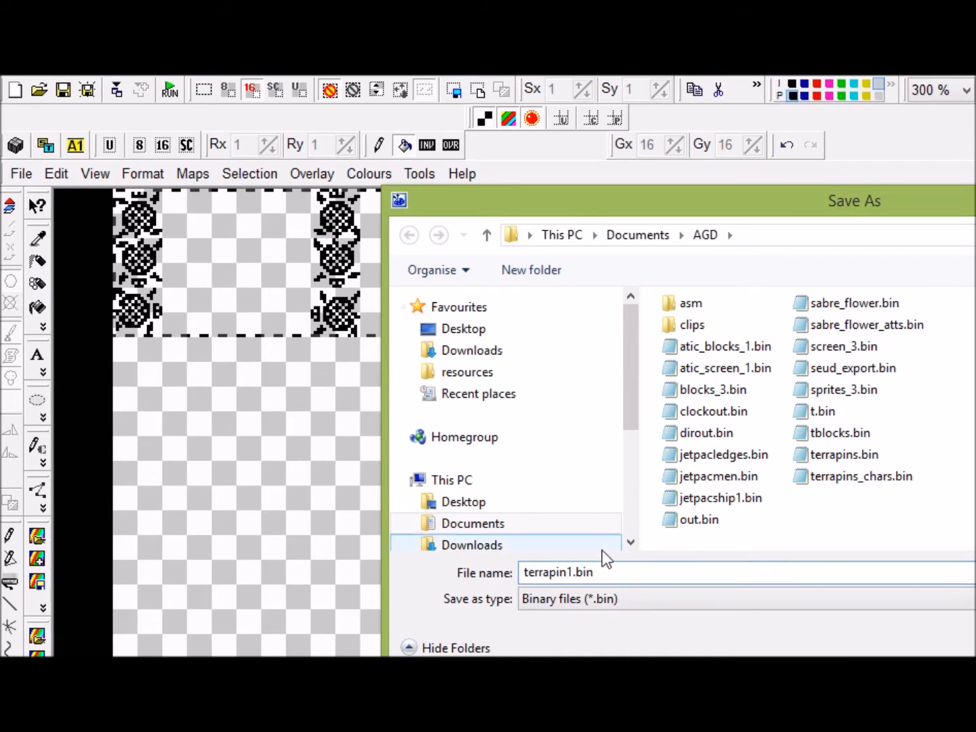
key("Return")
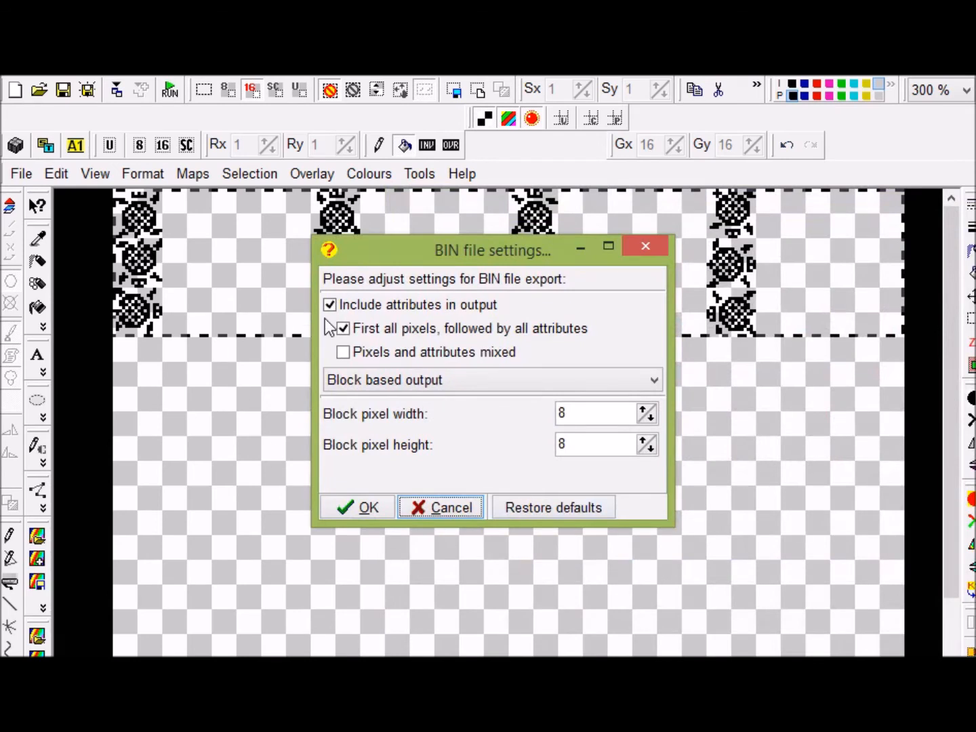
Exclude attributes from the BIN export, set the block size to 16 by 16 pixels, and accept the settings
left_click(330, 305)
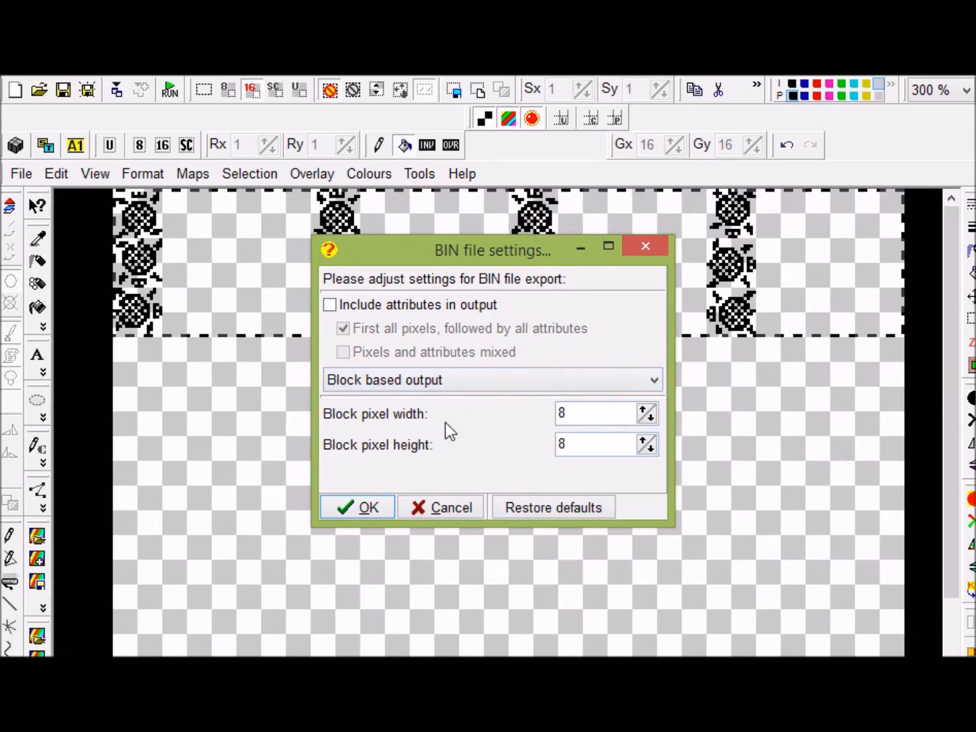
left_click(644, 412)
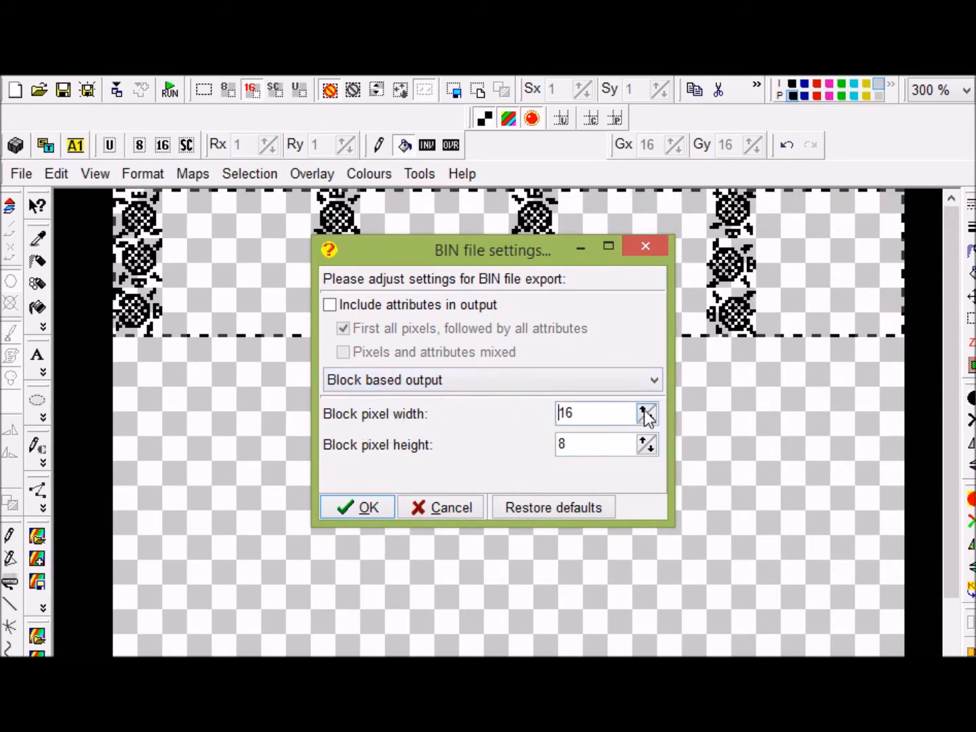
left_click(644, 442)
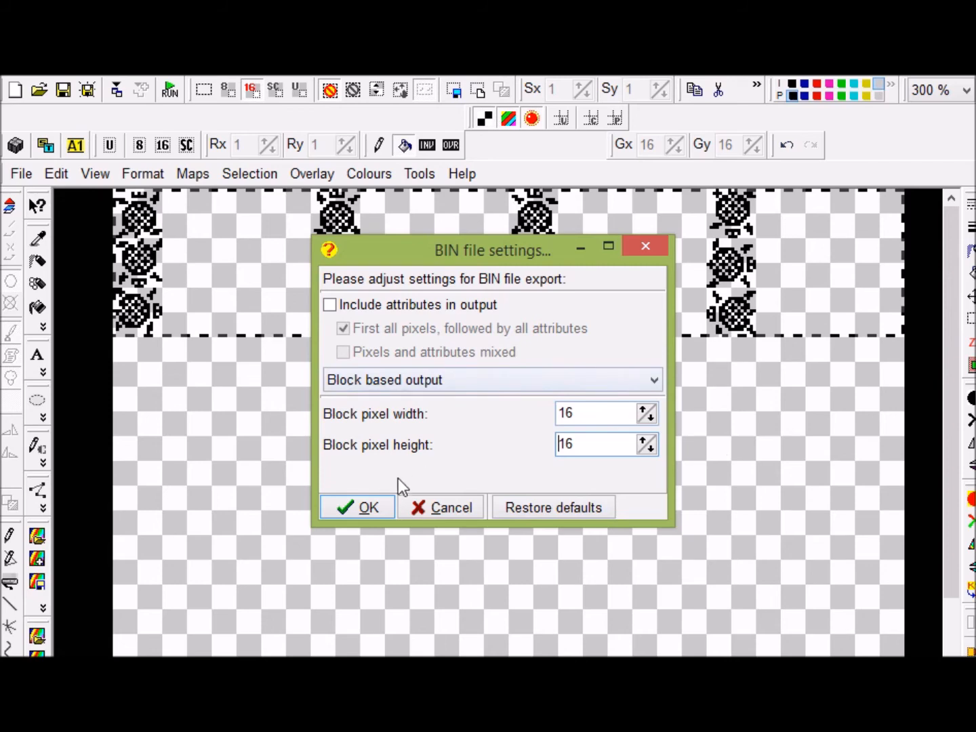
left_click(365, 513)
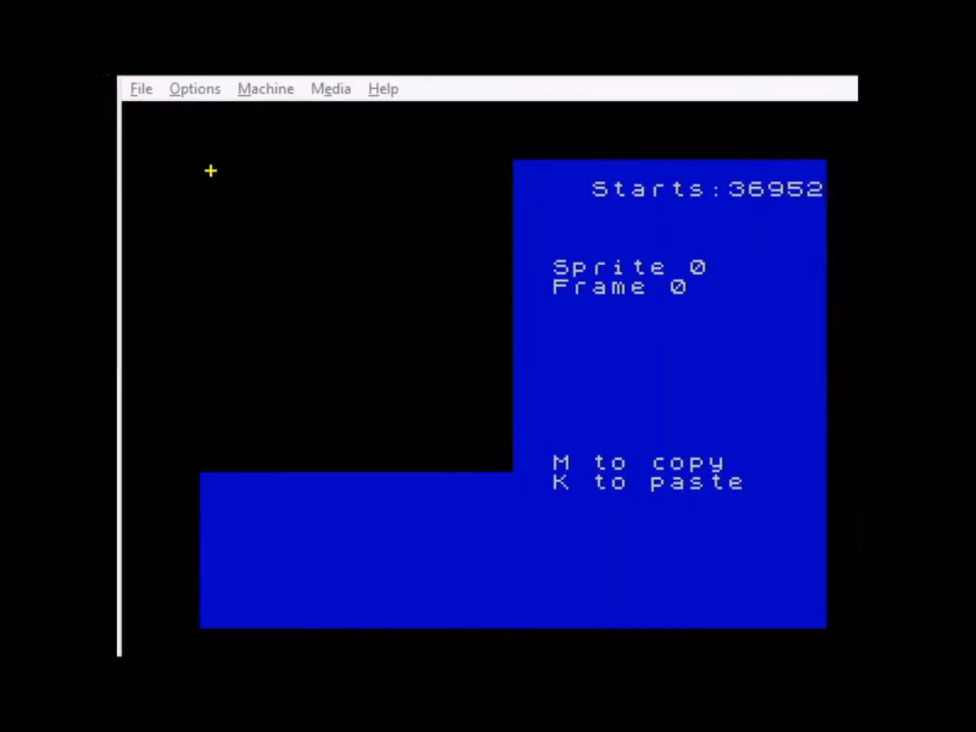
Switch to the Fuse emulator and look through sprites 0 to 3 in the sprite image editor
left_click(431, 513)
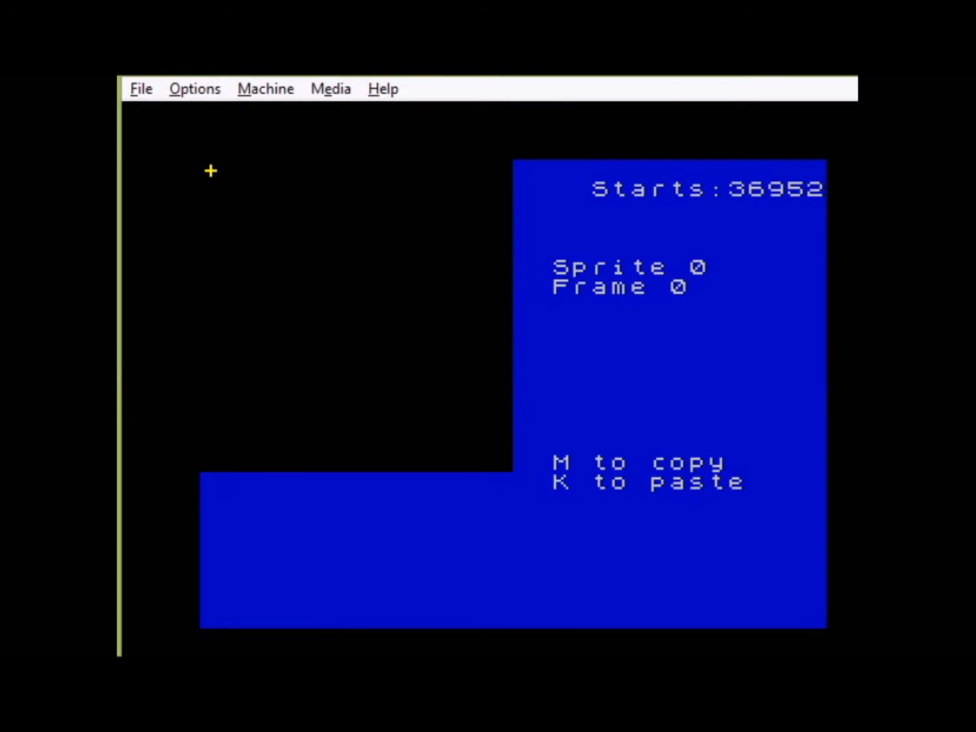
key("n")
key("n")
key("n")
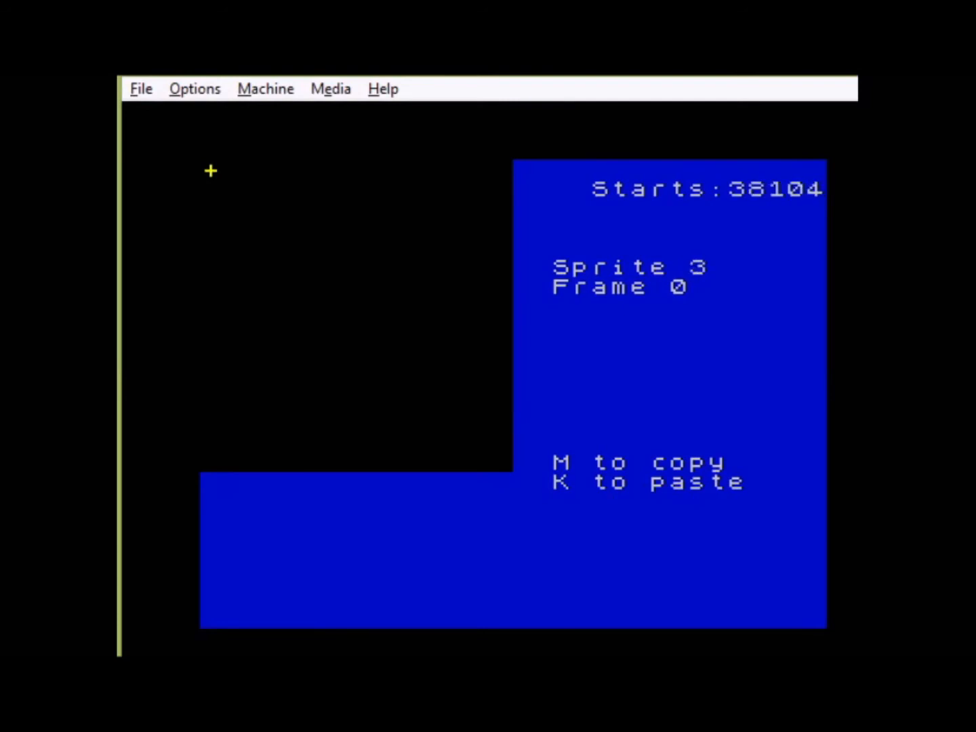
key("n")
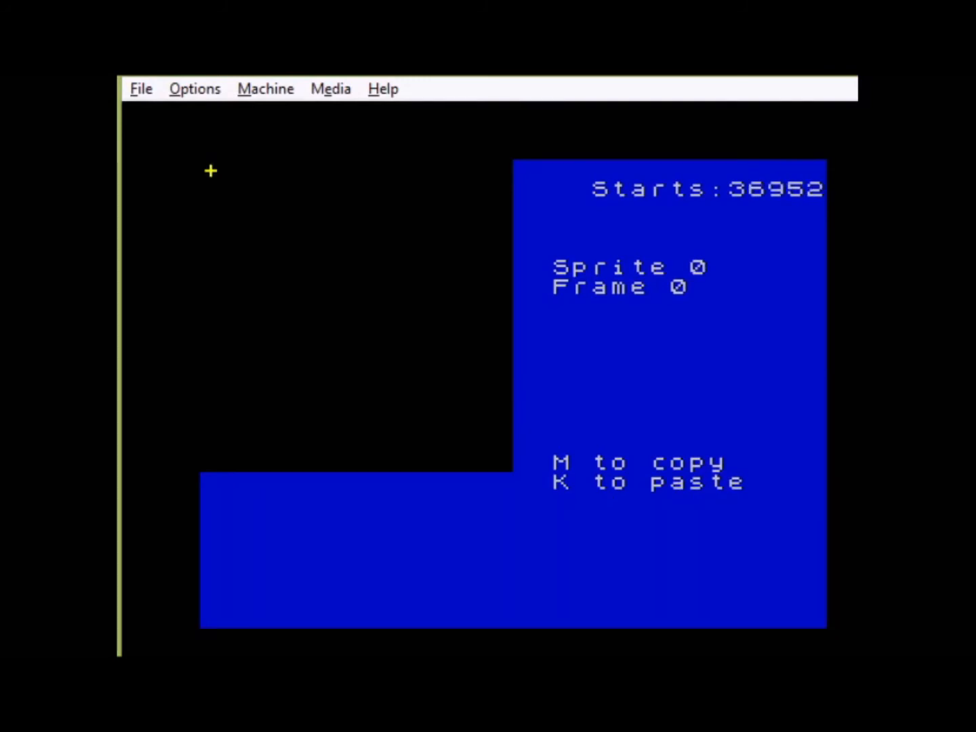
Examine the frames of each sprite in turn, ending back at sprite 0, frame 0
key("f")
key("f")
key("f")
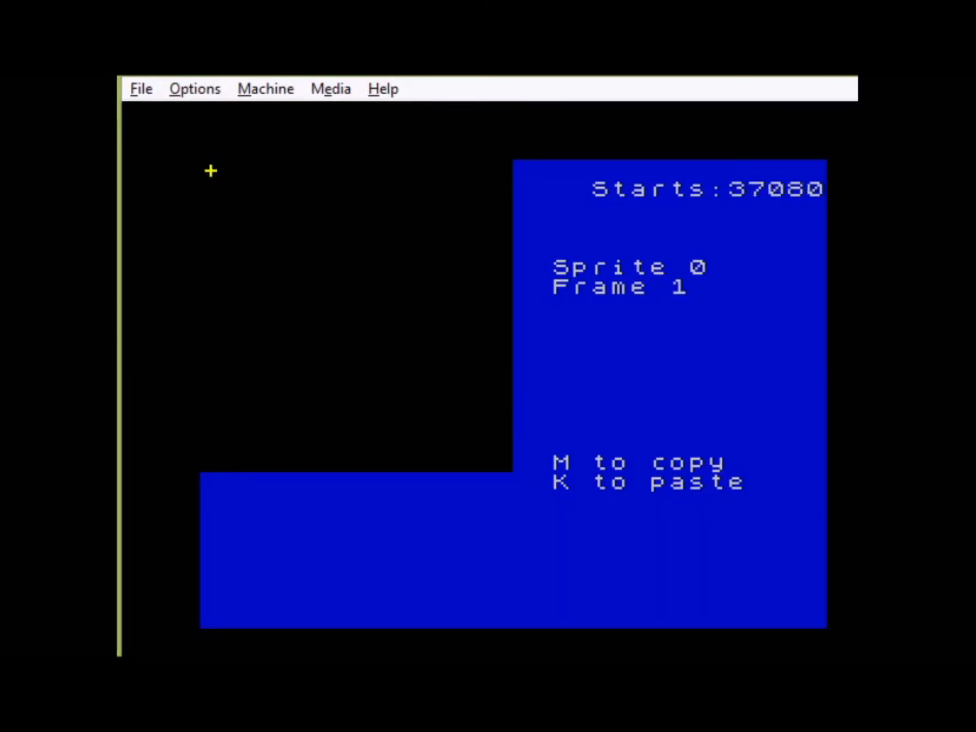
key("n")
key("f")
key("f")
key("f")
key("n")
key("f")
key("f")
key("n")
key("f")
key("f")
key("n")
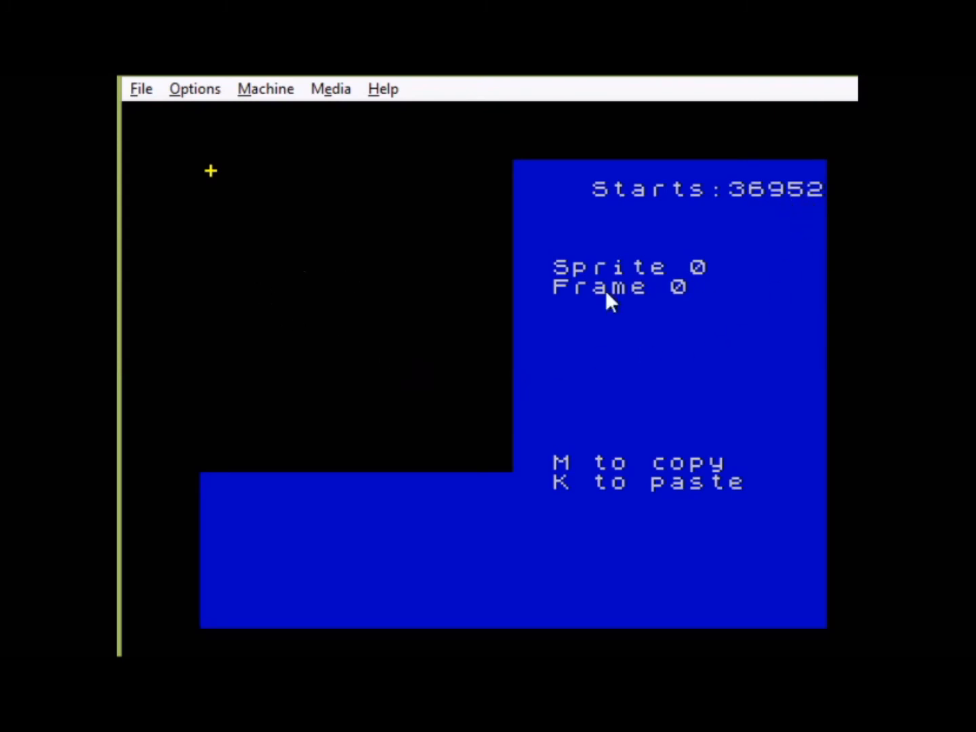
Load terrapin1.bin from the AGD folder as binary data into the emulator's memory at start address 36952
left_click(148, 94)
left_click(244, 375)
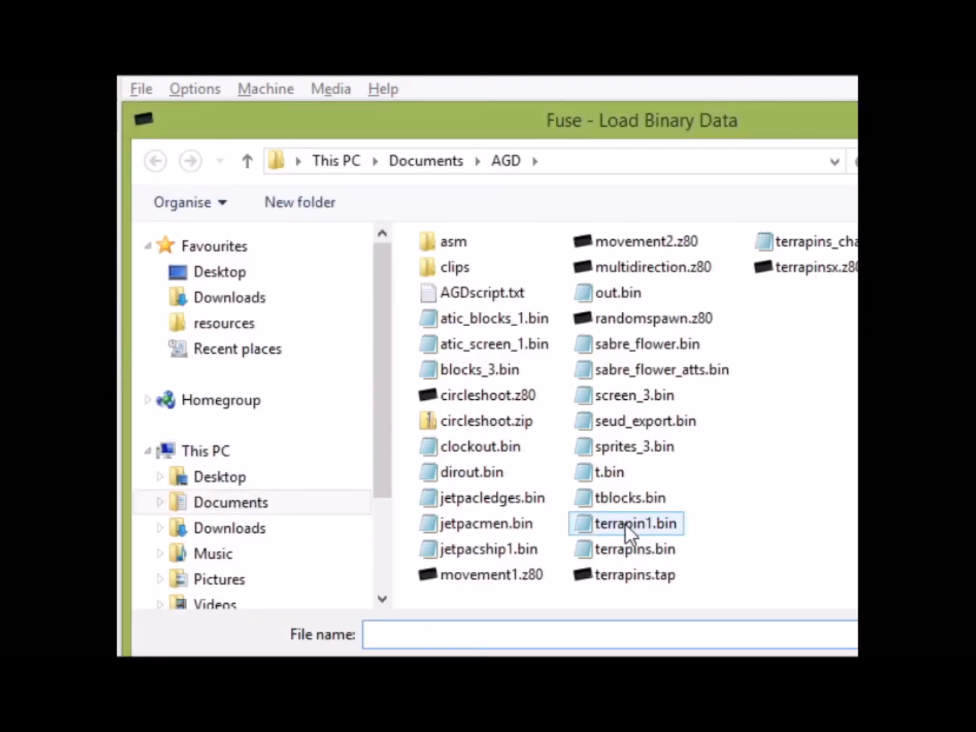
left_click(626, 525)
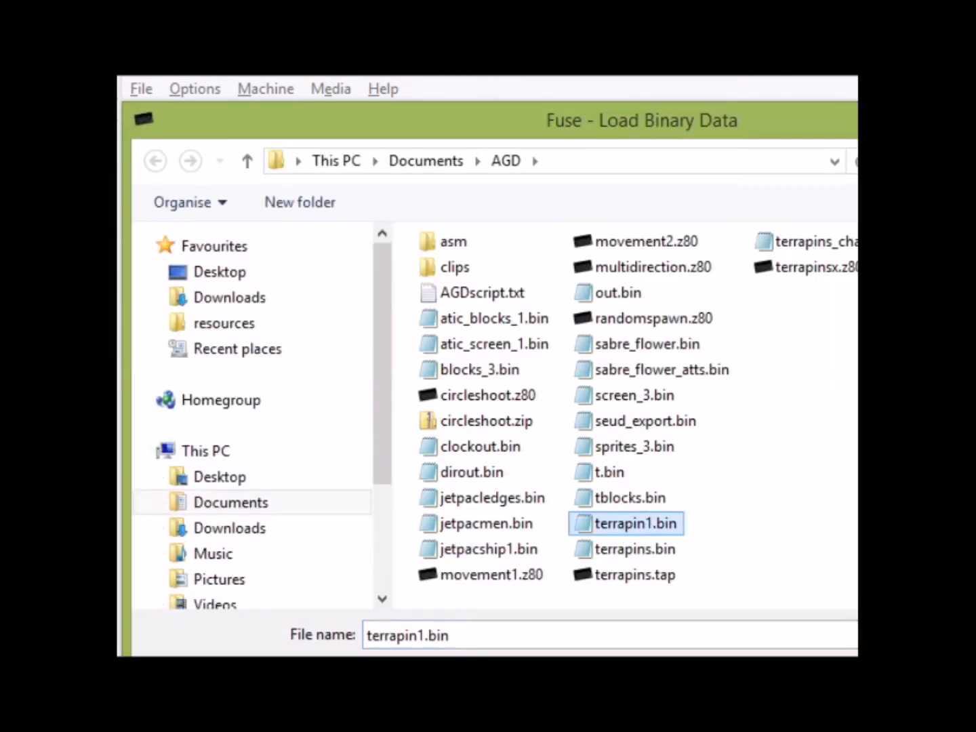
key("Return")
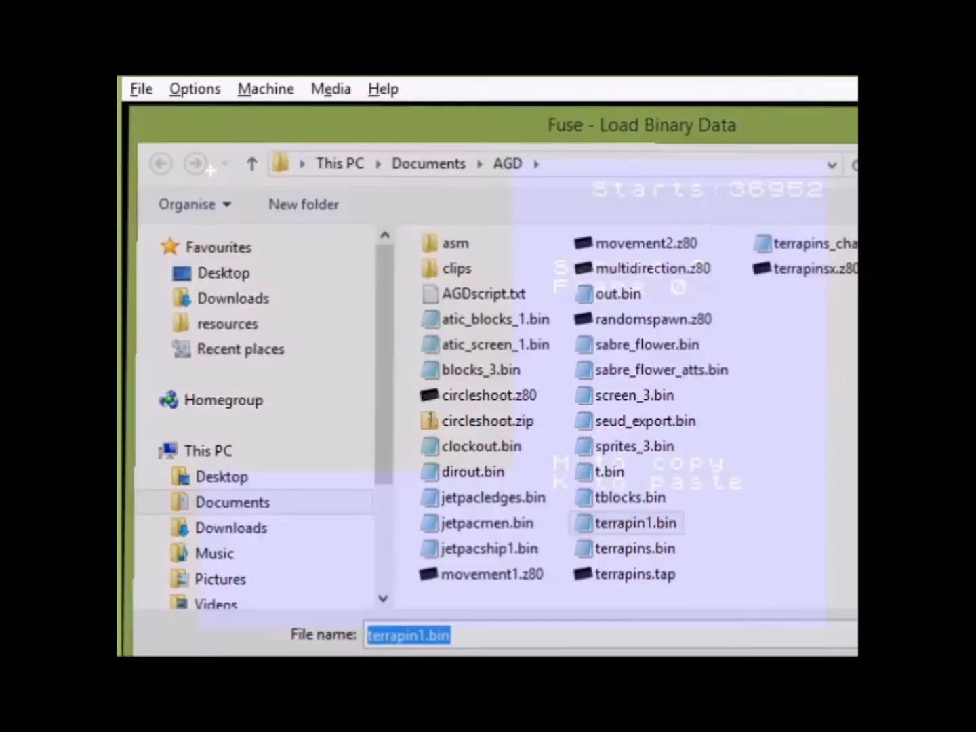
left_click(505, 327)
type("3")
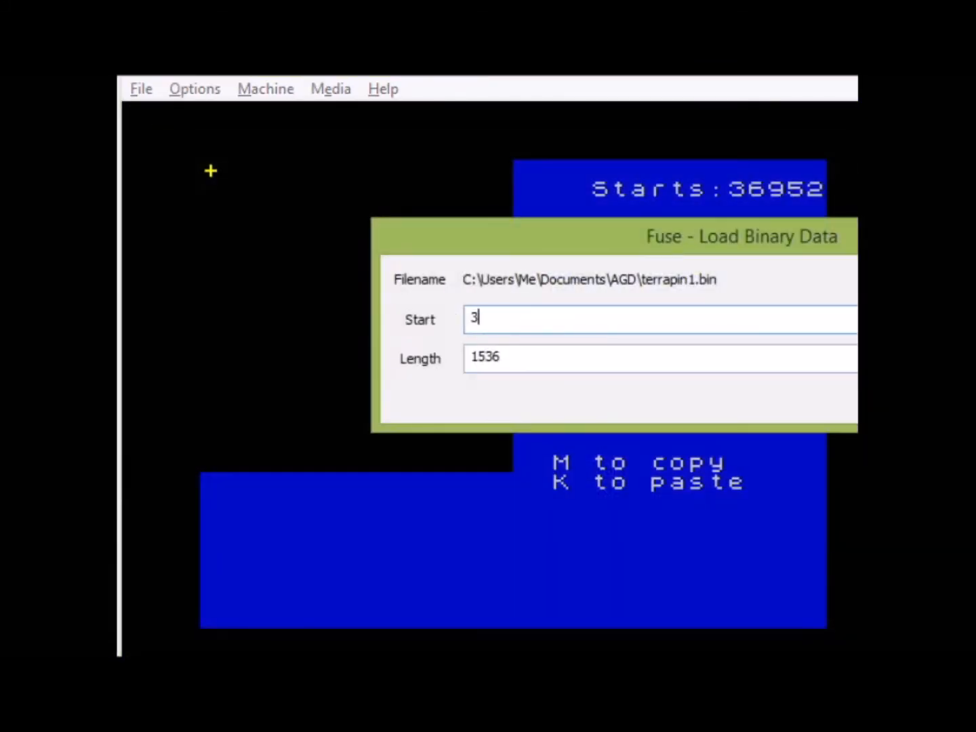
type("6952")
key("Return")
Check the imported turtle images up to sprite 2, frame 0, and return to the main menu
key("4")
key("4")
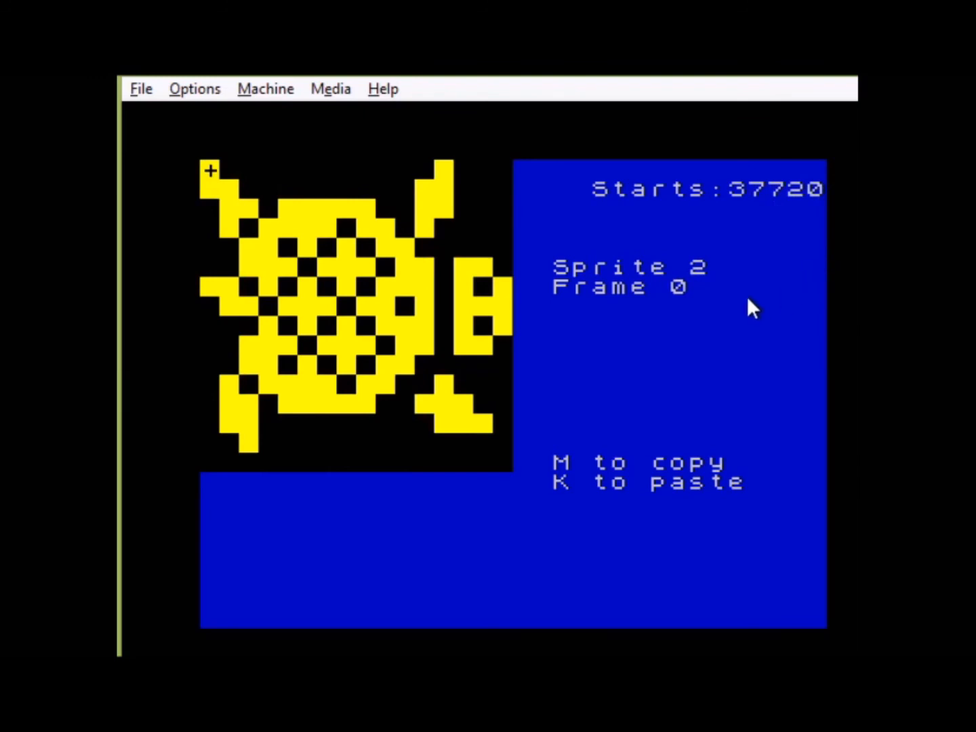
key("Return")
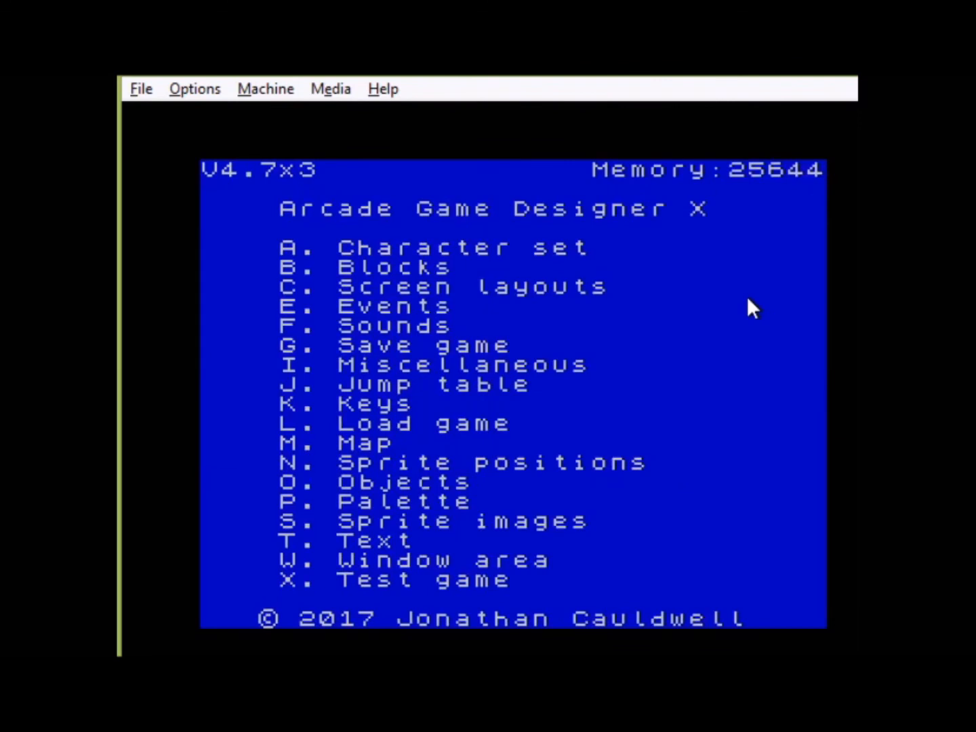